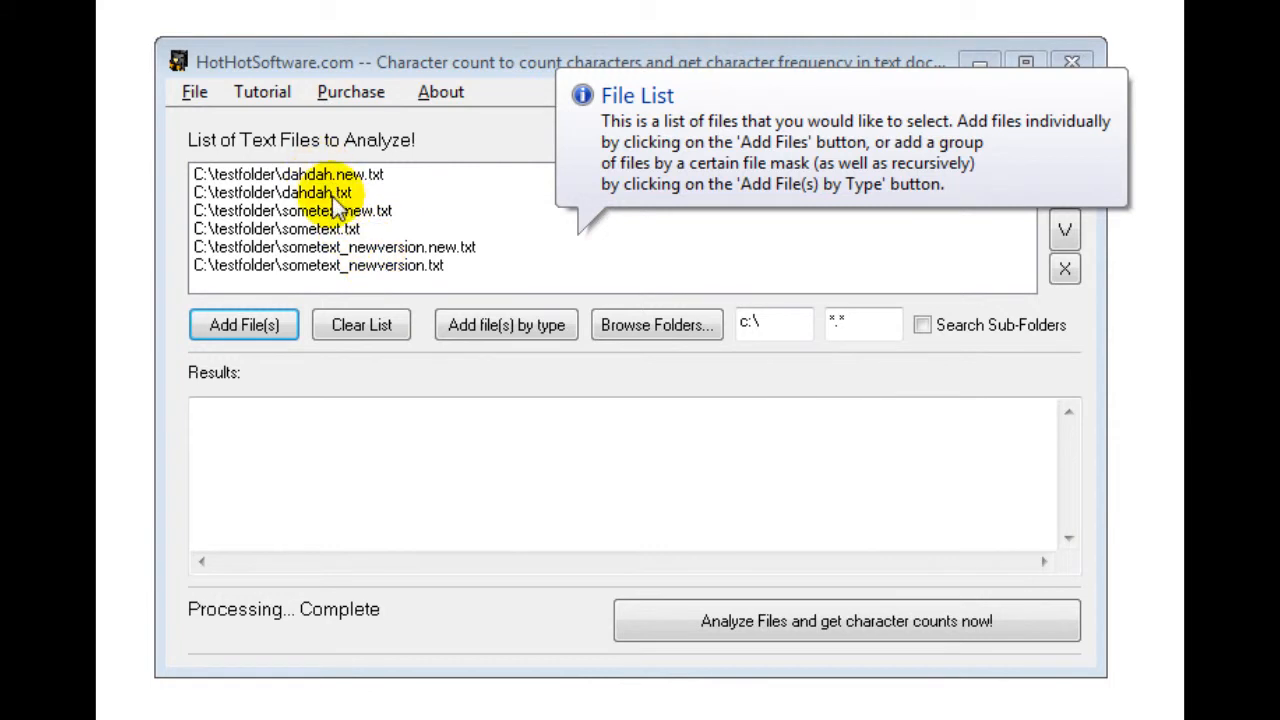
Add dahdah.new.txt, dahdah.txt, the two sometext_newversion files and sometext.txt from testfolder to the list
click(265, 322)
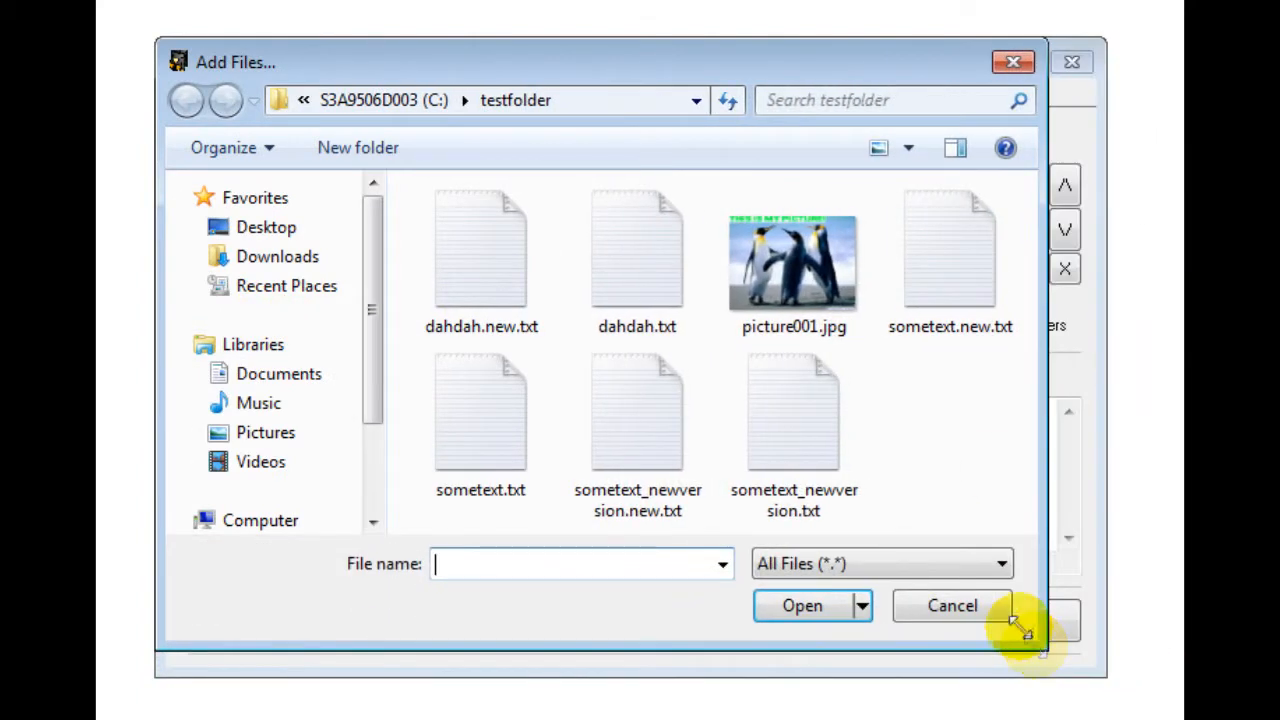
click(497, 298)
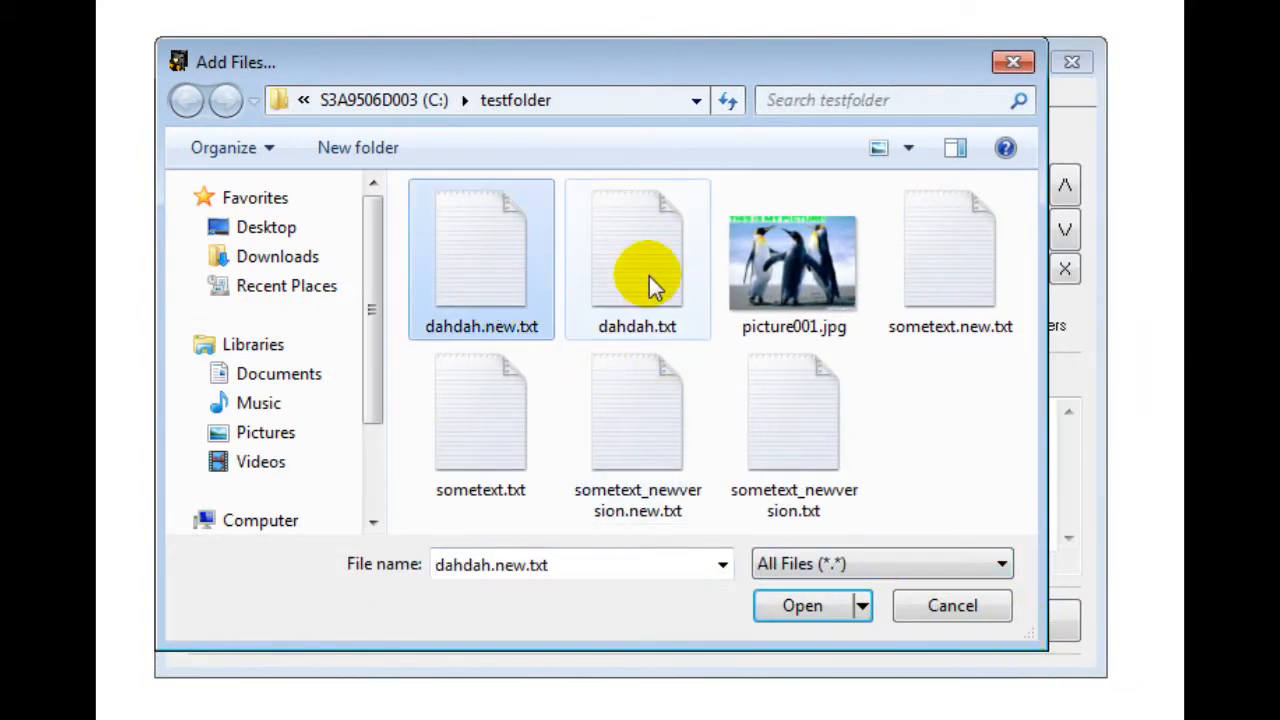
ctrl+click(649, 276)
ctrl+click(782, 417)
ctrl+click(632, 419)
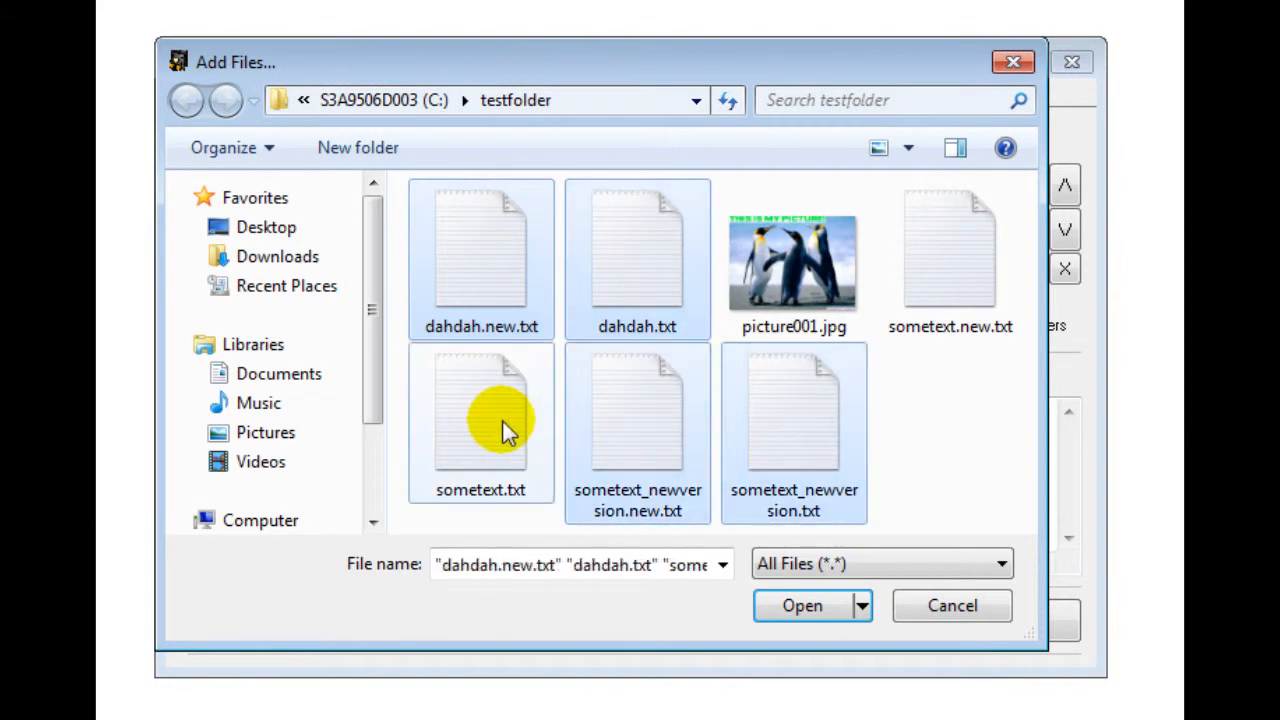
ctrl+click(502, 420)
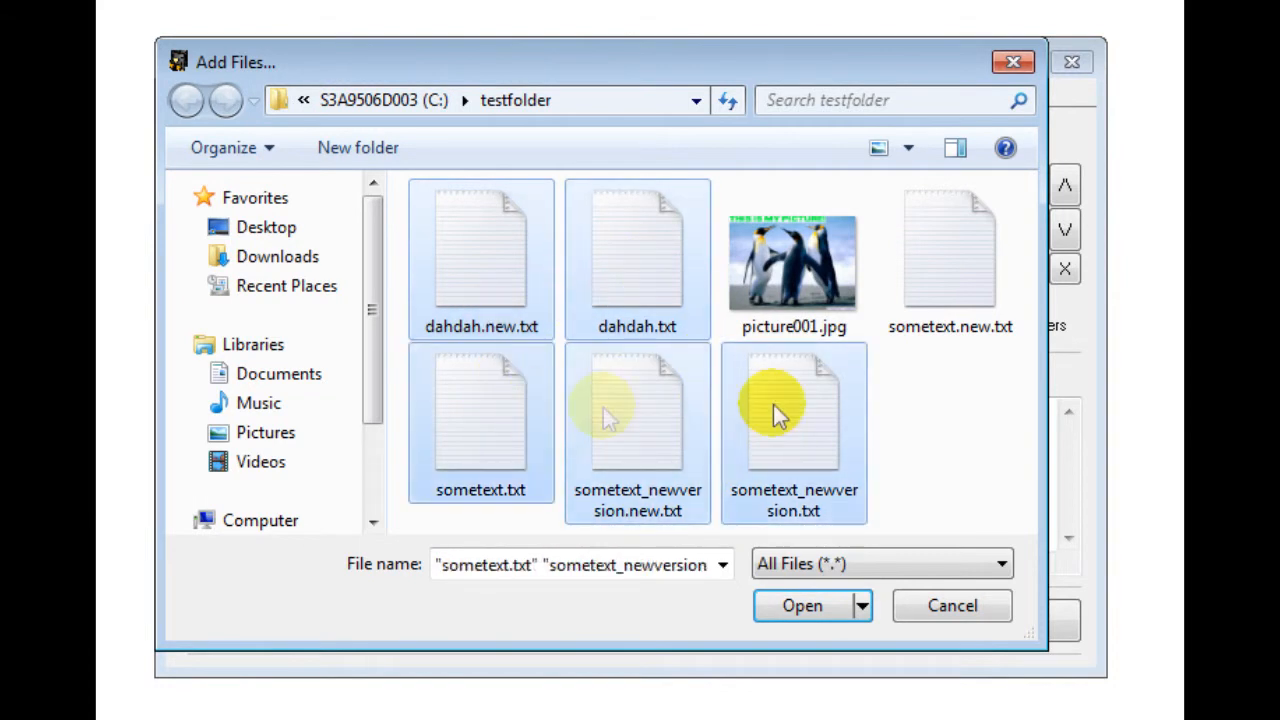
click(1013, 62)
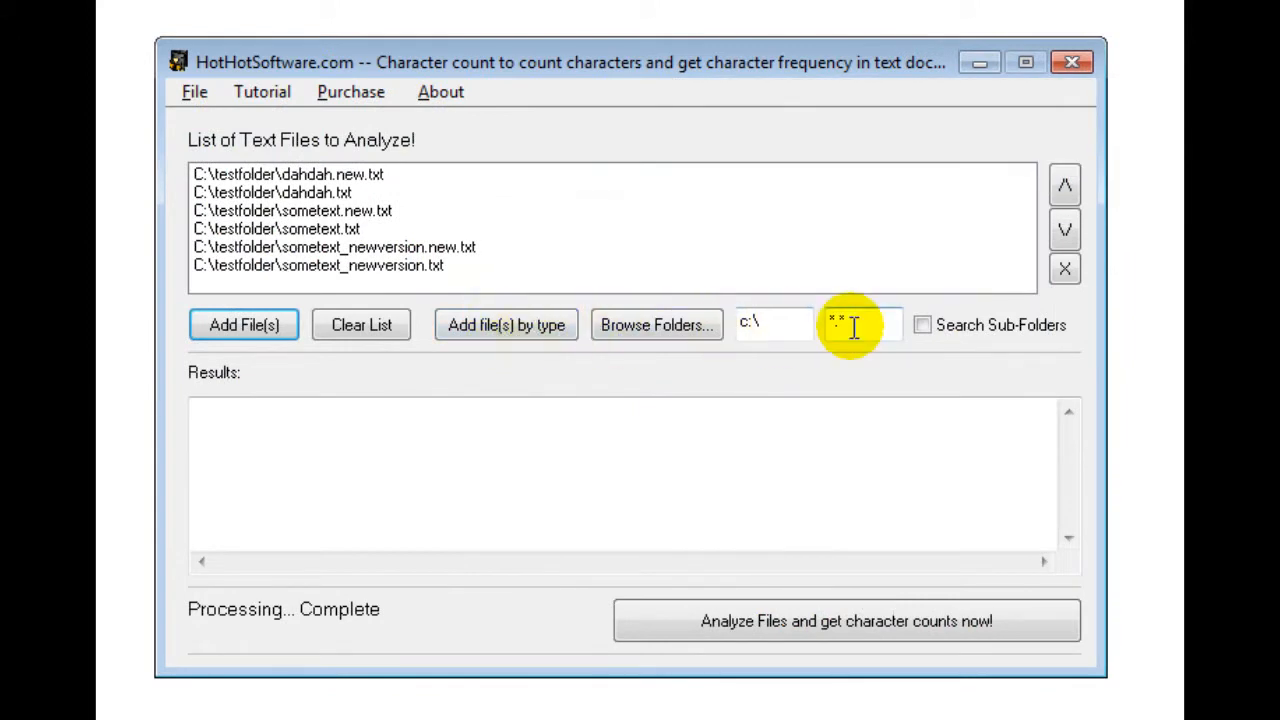
Set the file mask to *.txt and analyse the files, giving counts topped by Space at 268
click(855, 324)
key(BackSpace)
text(txt)
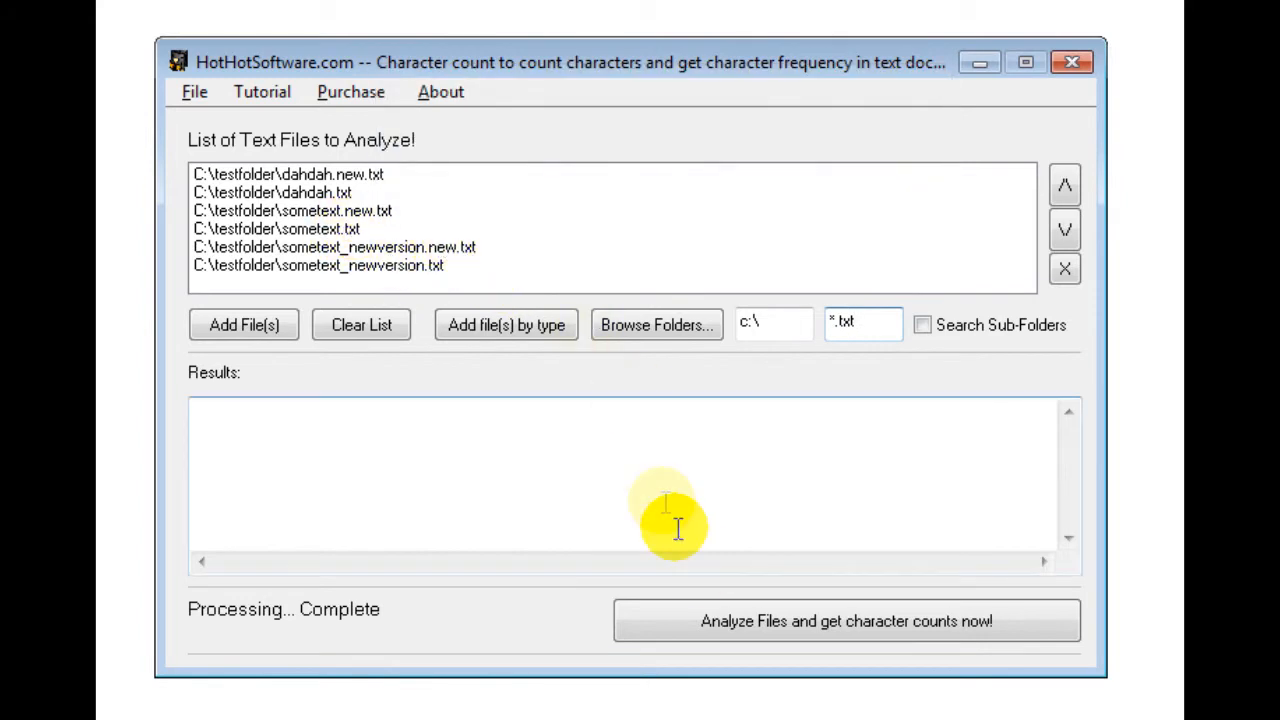
click(737, 625)
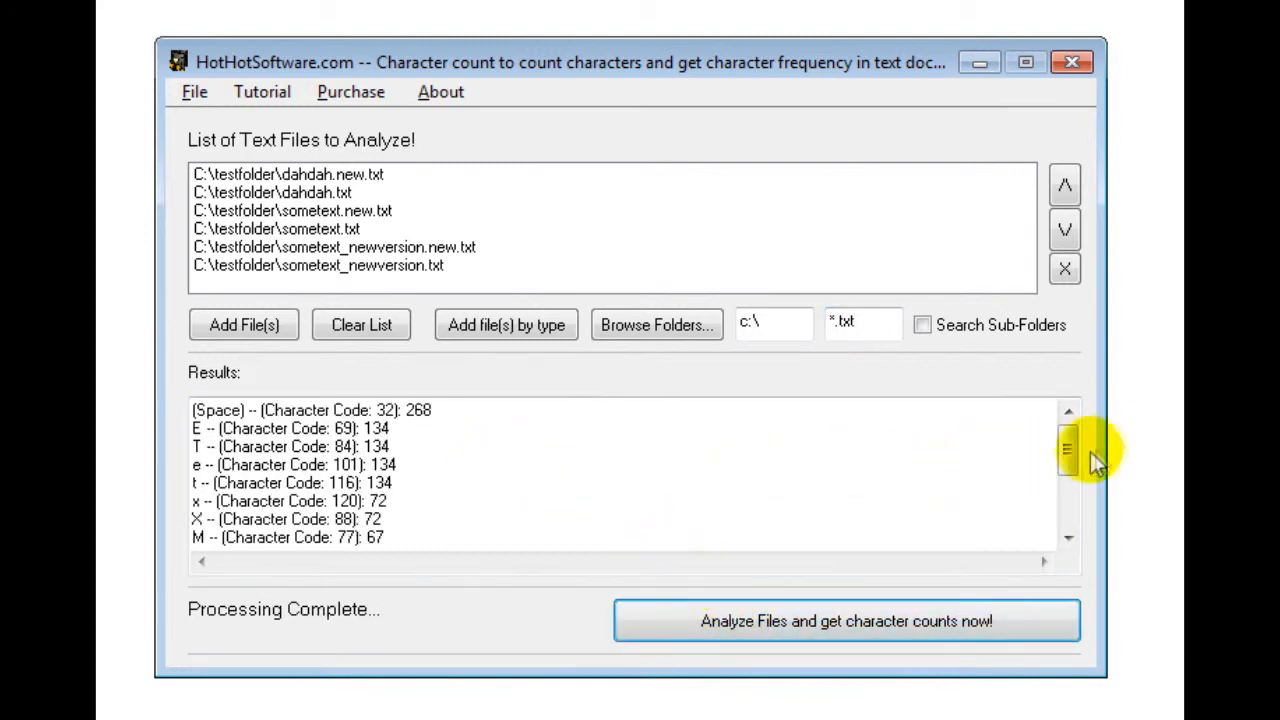
drag(1070, 452, 1070, 440)
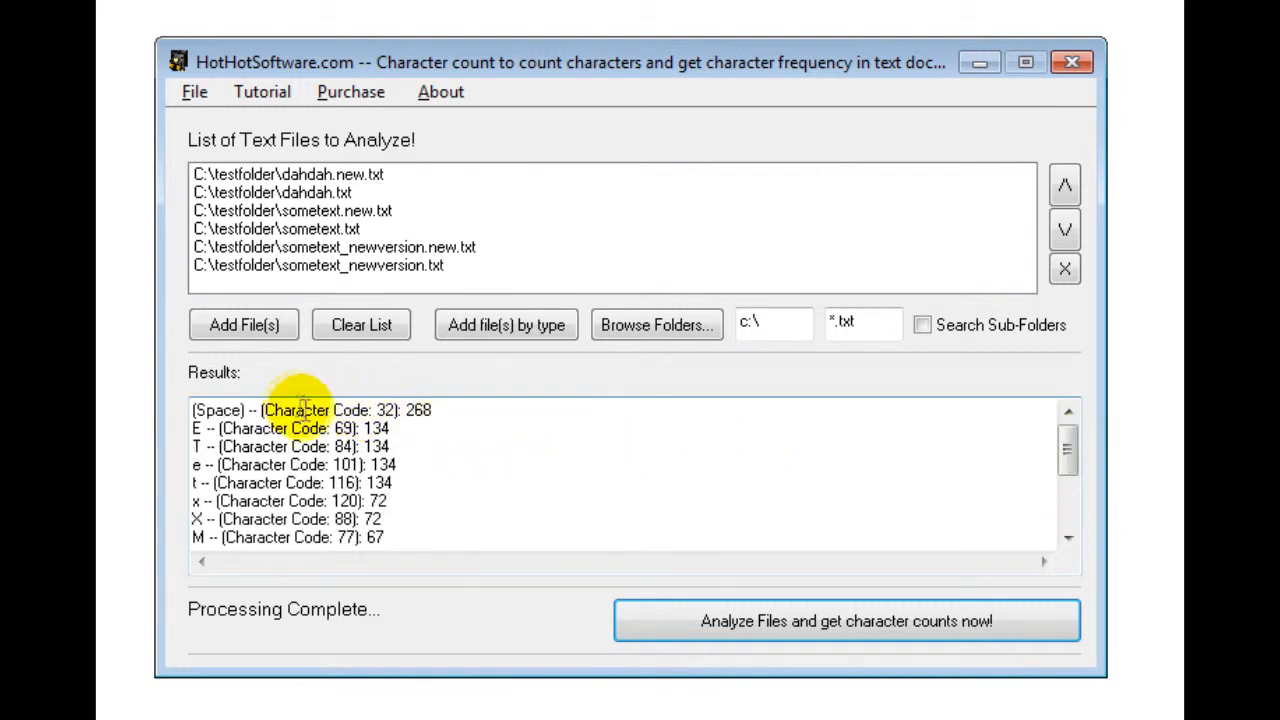
drag(440, 410, 408, 410)
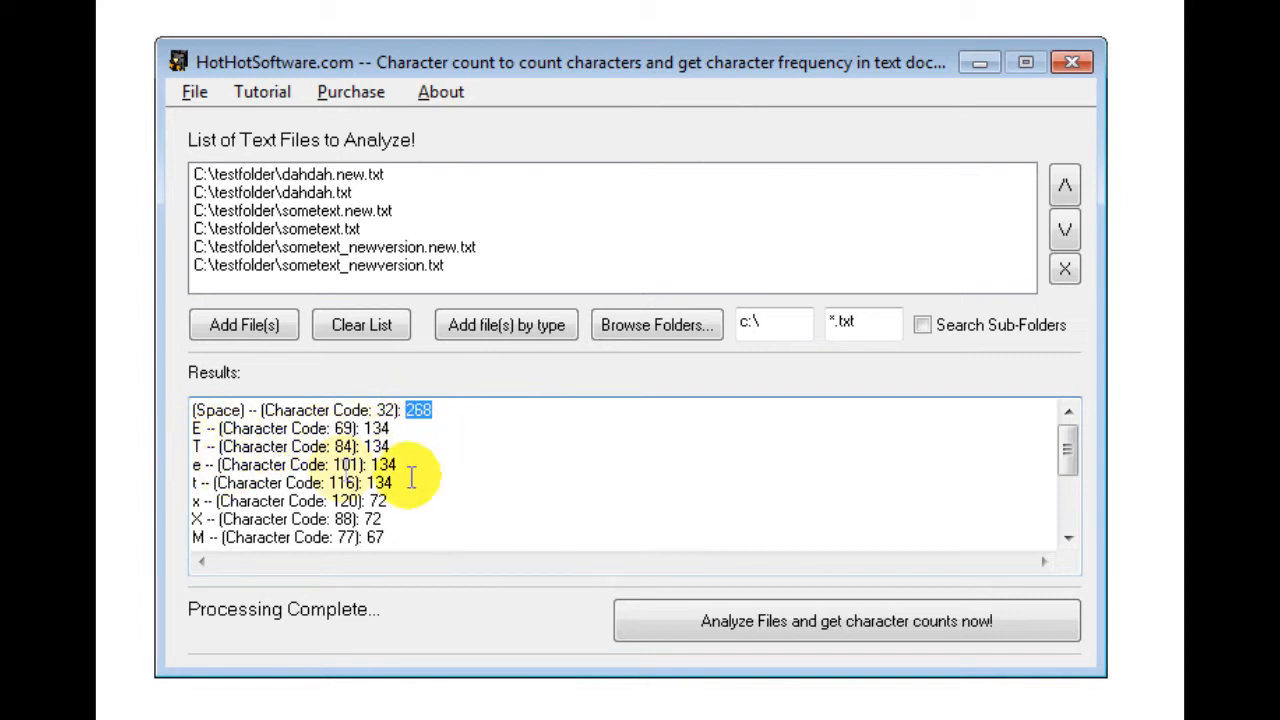
click(891, 503)
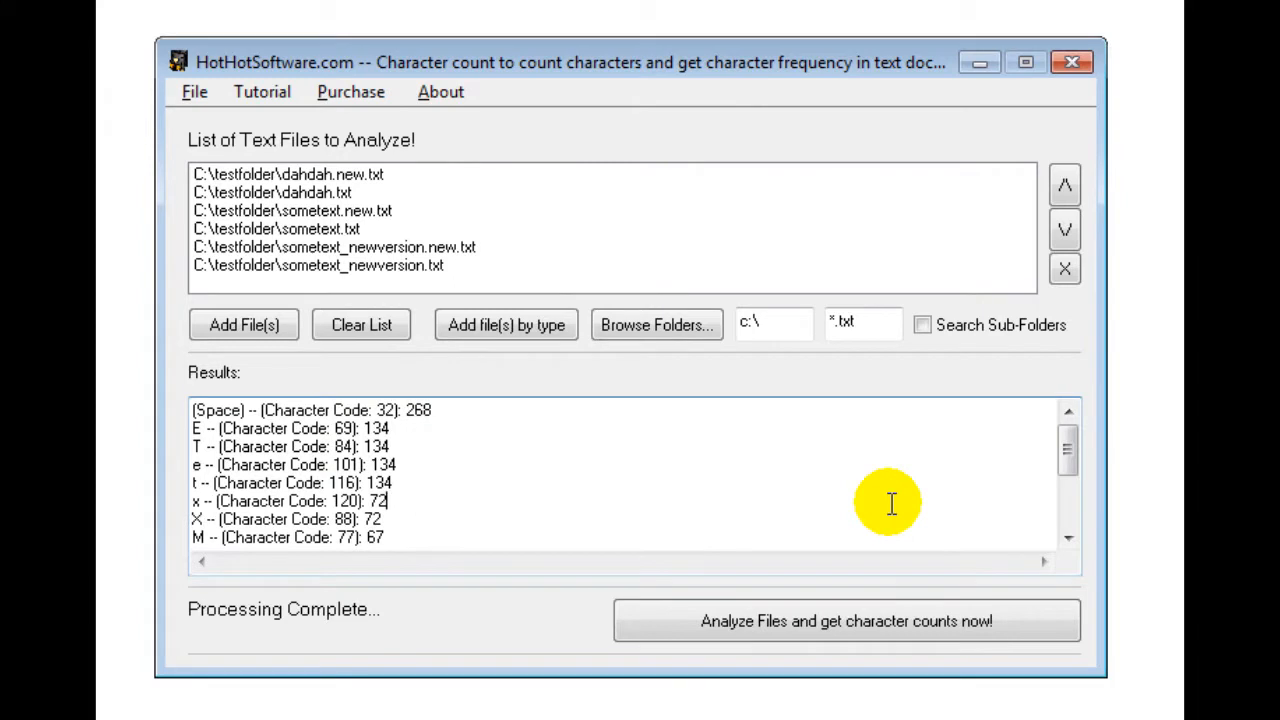